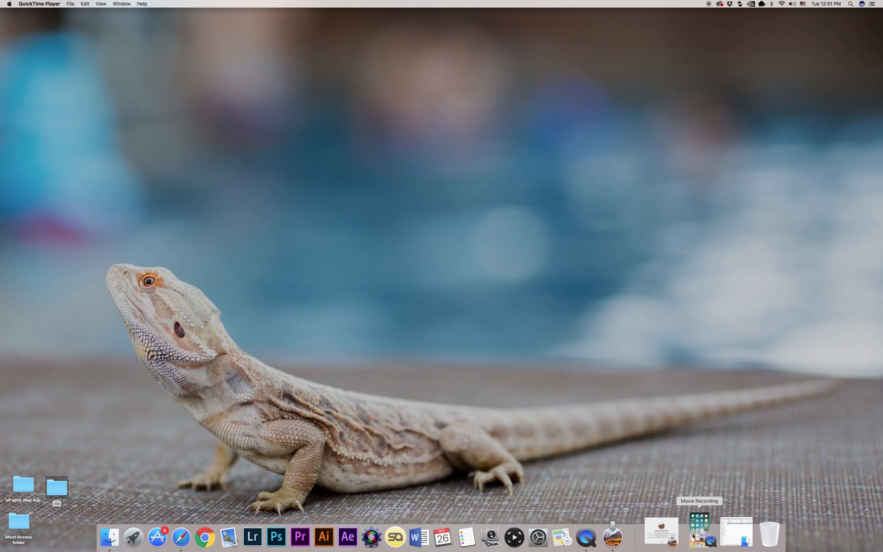
- Restore the mirrored iPhone window and launch Reminders on the Mac via Spotlight
{"action": "left_click", "coordinate": [721, 538]}
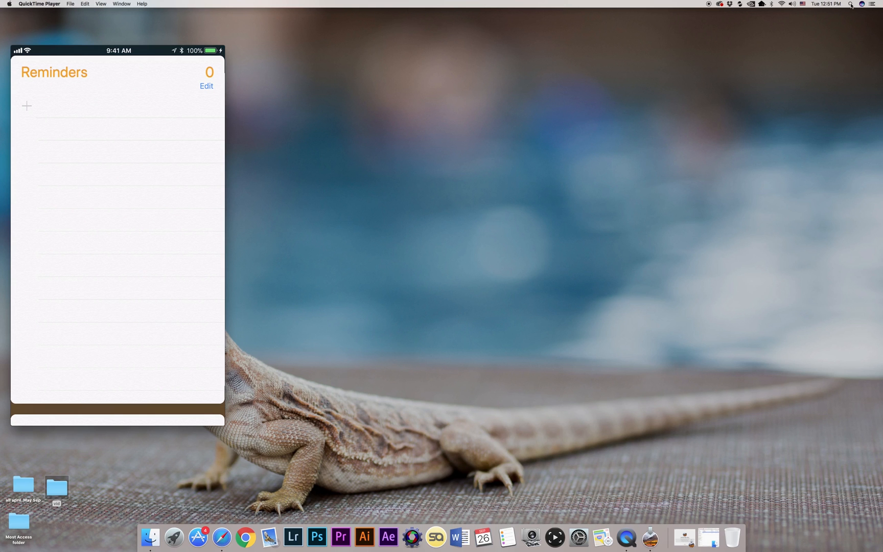
{"action": "left_click", "coordinate": [851, 5]}
{"action": "key", "text": "BackSpace"}
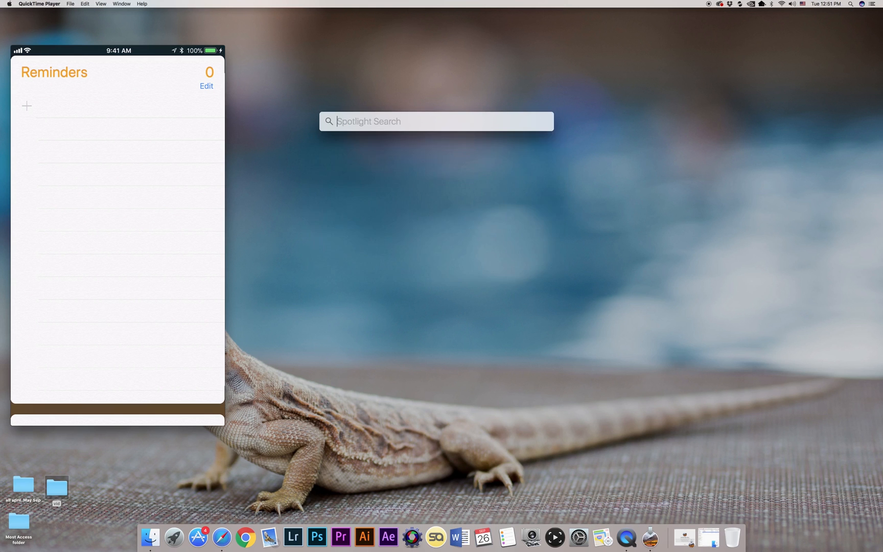
{"action": "type", "text": "reminders"}
{"action": "key", "text": "Return"}
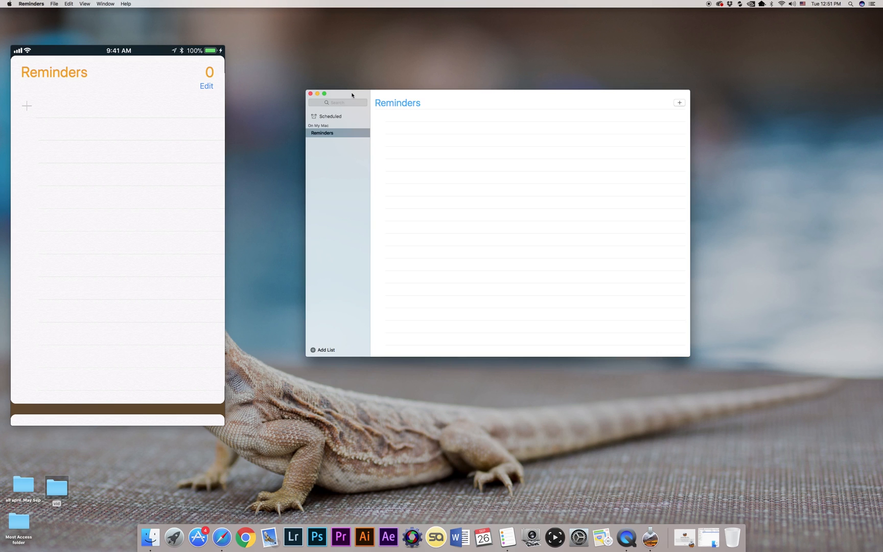
- Add a 'Call John' reminder to the On My Mac Reminders list
{"action": "left_click_drag", "start_coordinate": [352, 96], "coordinate": [349, 102]}
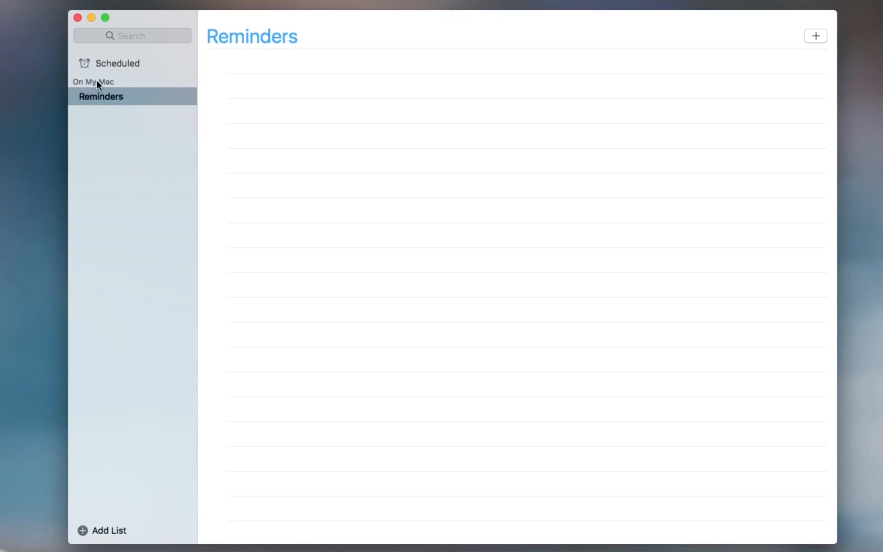
{"action": "left_click", "coordinate": [815, 36]}
{"action": "type", "text": "Ca"}
{"action": "type", "text": "ll"}
{"action": "type", "text": " John"}
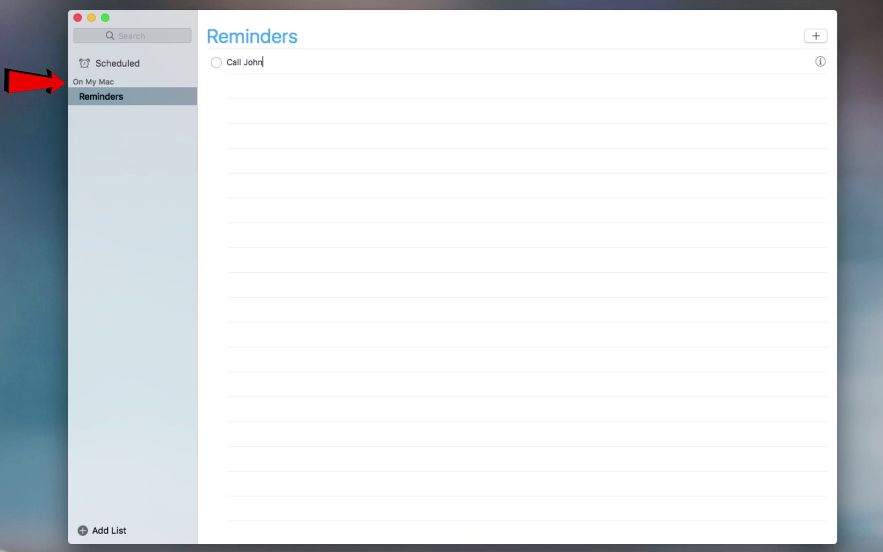
{"action": "key", "text": "Return"}
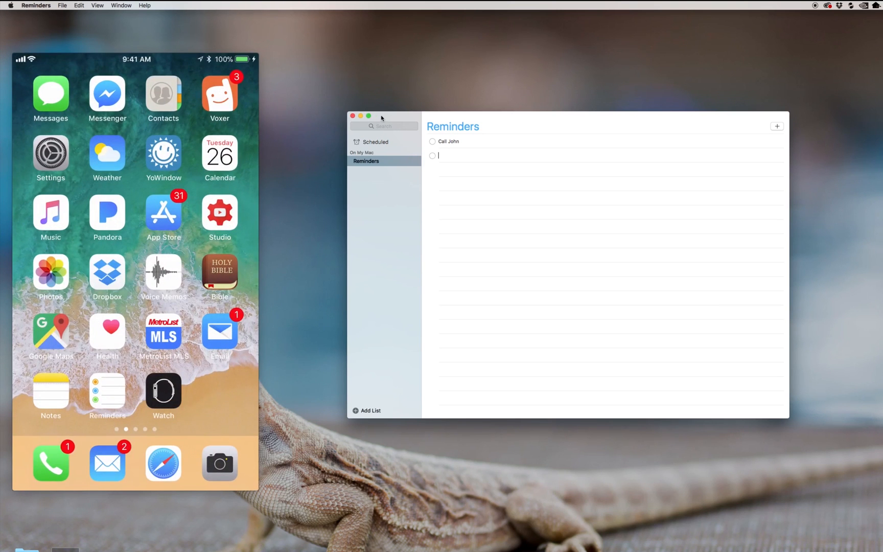
- Enable Reminders syncing for the iCloud account in Internet Accounts
{"action": "left_click", "coordinate": [33, 6]}
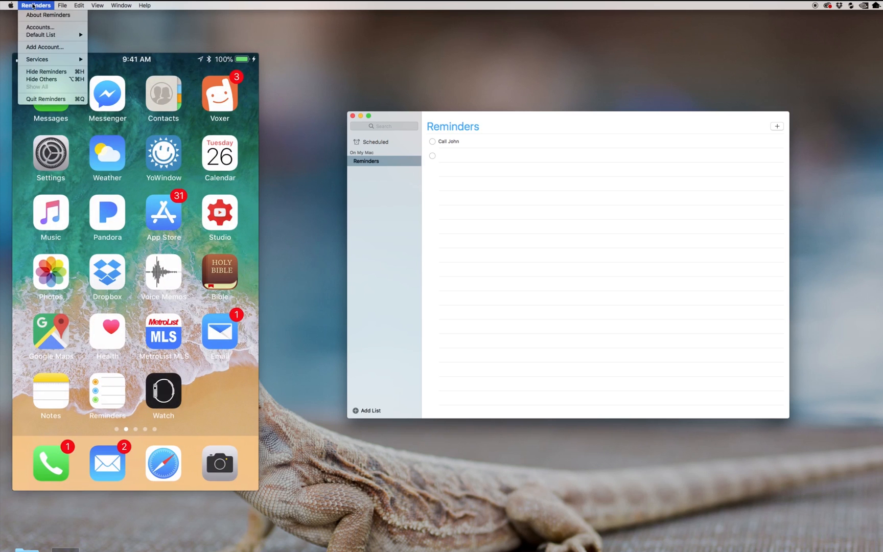
{"action": "left_click", "coordinate": [41, 27]}
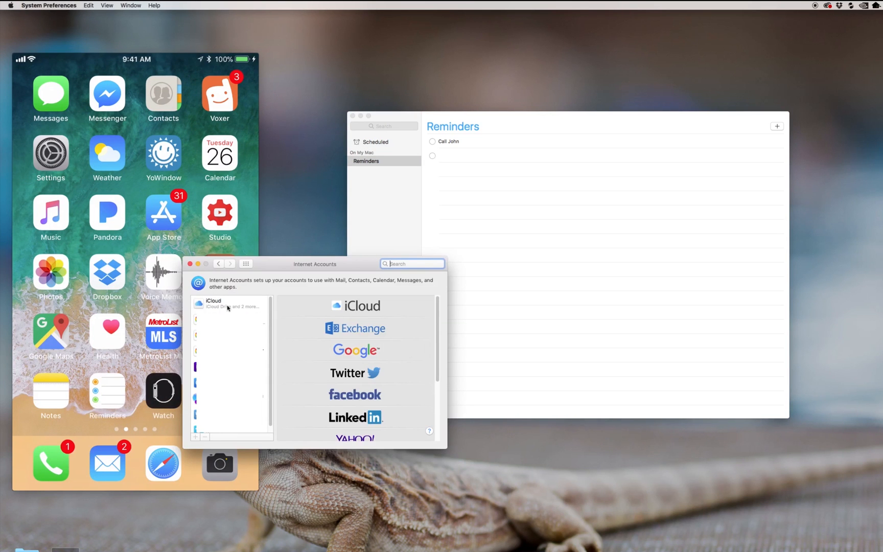
{"action": "left_click", "coordinate": [227, 304]}
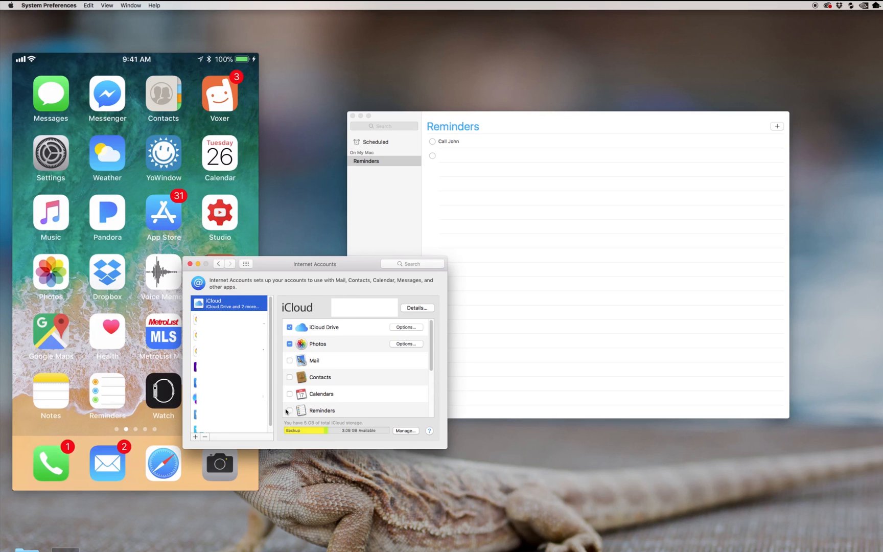
{"action": "left_click", "coordinate": [289, 411]}
{"action": "left_click", "coordinate": [190, 264]}
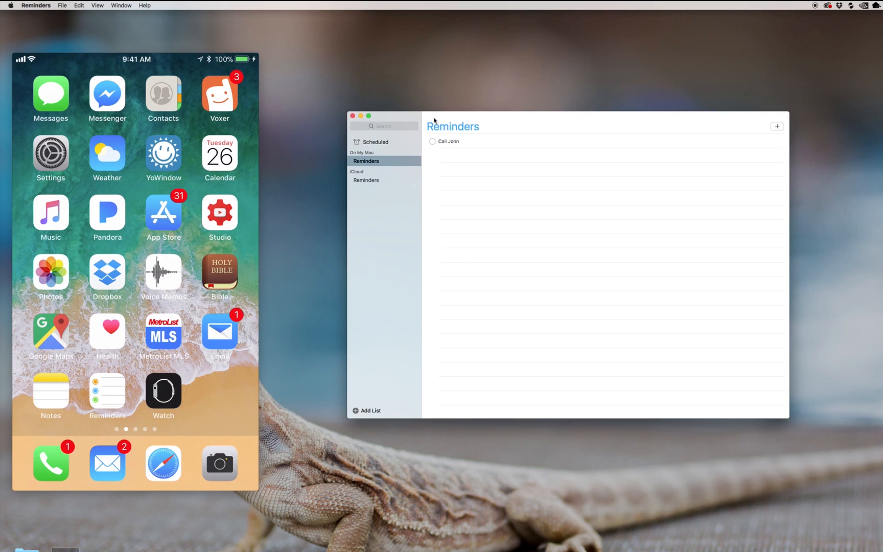
- Switch to the iCloud Reminders list and start a new reminder there
{"action": "left_click_drag", "start_coordinate": [400, 119], "coordinate": [446, 113]}
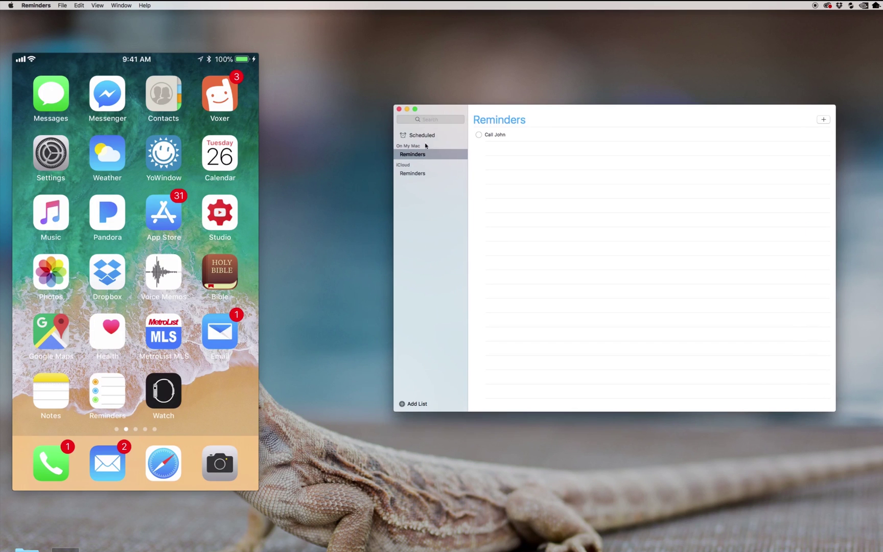
{"action": "left_click", "coordinate": [408, 174]}
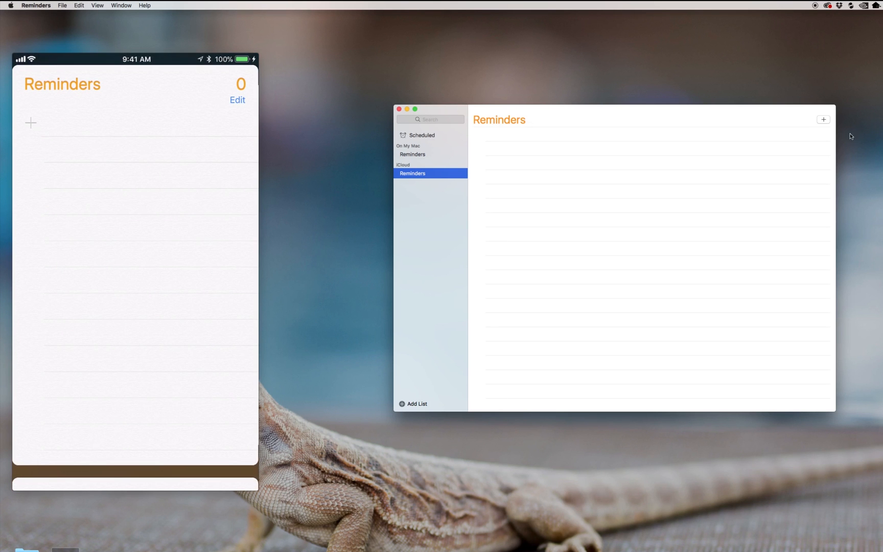
{"action": "left_click", "coordinate": [824, 120]}
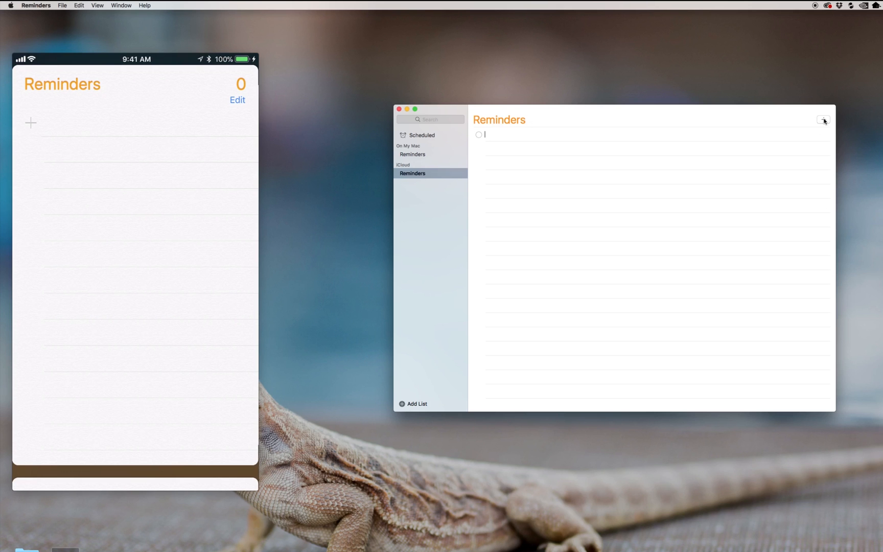
{"action": "type", "text": "Call John"}
- Commit the 'Call John' reminder in the iCloud list so it syncs to the iPhone
{"action": "key", "text": "Return"}
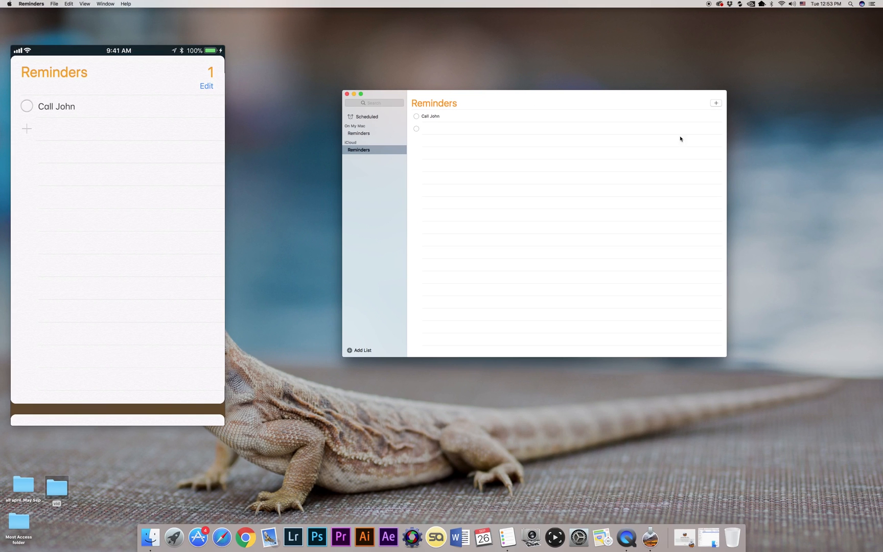
- Schedule 'Call John' with an On a Day alert for today at 1:10 PM
{"action": "mouse_move", "coordinate": [565, 116]}
{"action": "left_click", "coordinate": [719, 117]}
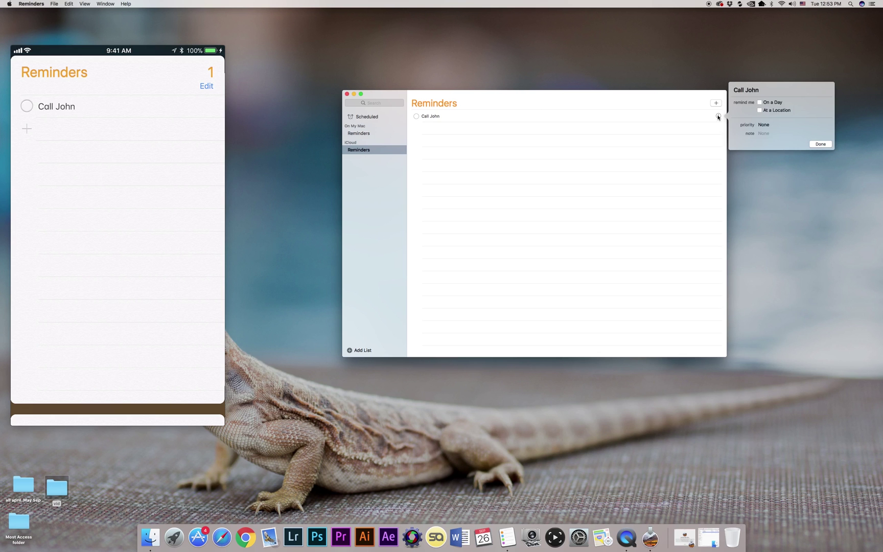
{"action": "left_click", "coordinate": [761, 104]}
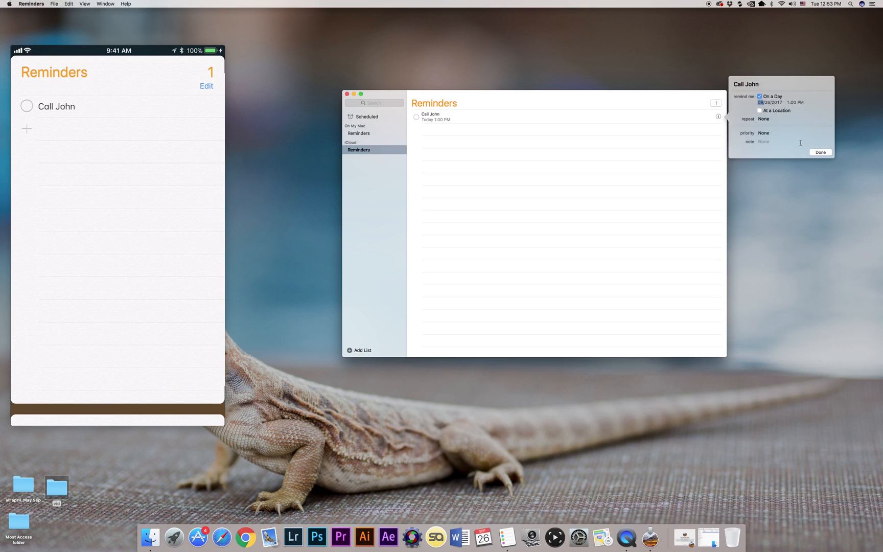
{"action": "left_click", "coordinate": [822, 152]}
{"action": "mouse_move", "coordinate": [117, 235]}
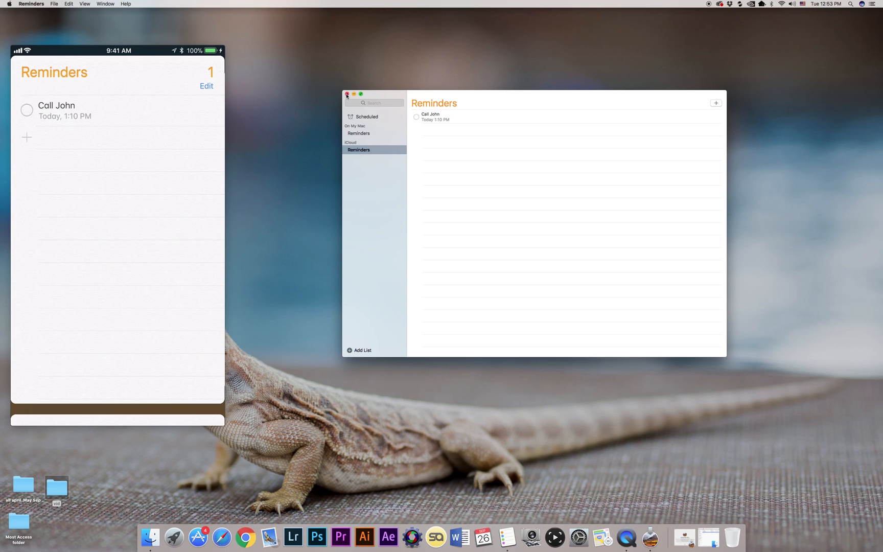
- Reposition the Reminders window on the desktop while Siri adds 'Go to the gym'
{"action": "left_click_drag", "start_coordinate": [393, 97], "coordinate": [368, 100]}
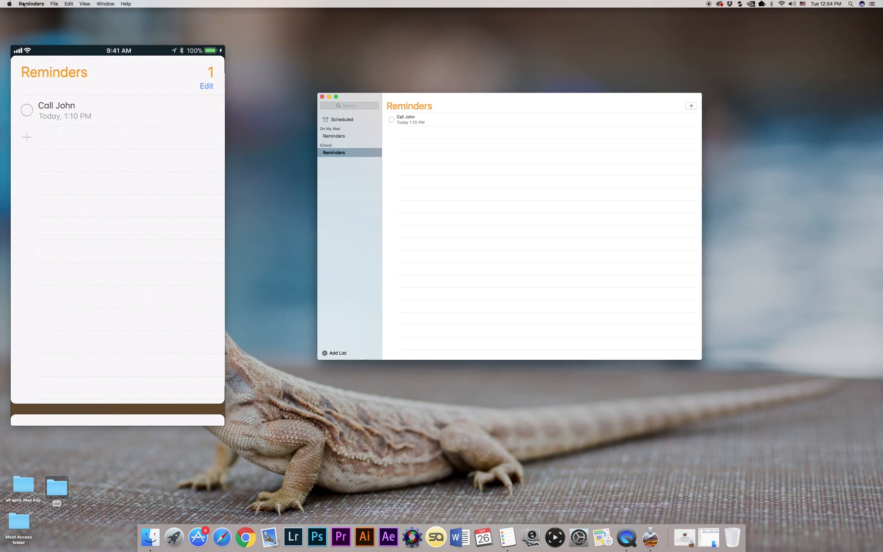
{"action": "mouse_move", "coordinate": [348, 95]}
{"action": "left_mouse_down"}
{"action": "mouse_move", "coordinate": [340, 109]}
{"action": "mouse_move", "coordinate": [338, 99]}
{"action": "left_mouse_up"}
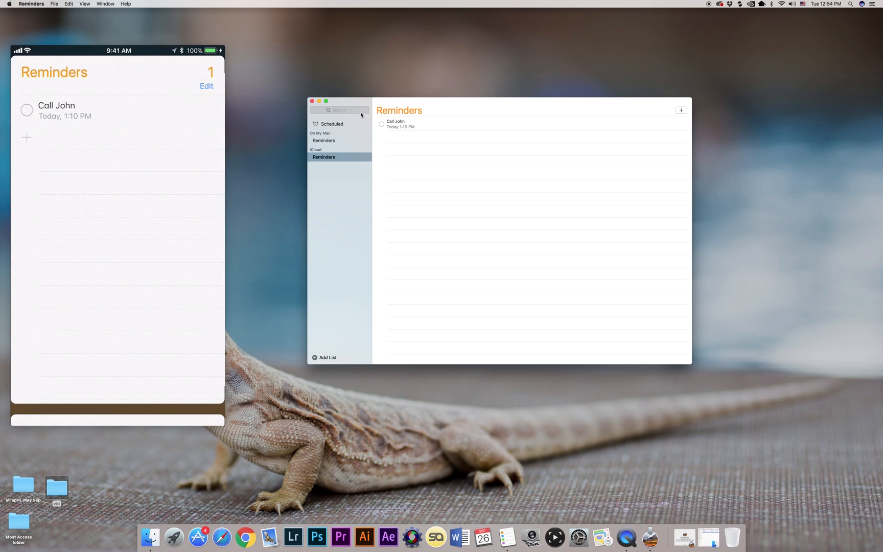
{"action": "left_click_drag", "start_coordinate": [347, 103], "coordinate": [383, 102]}
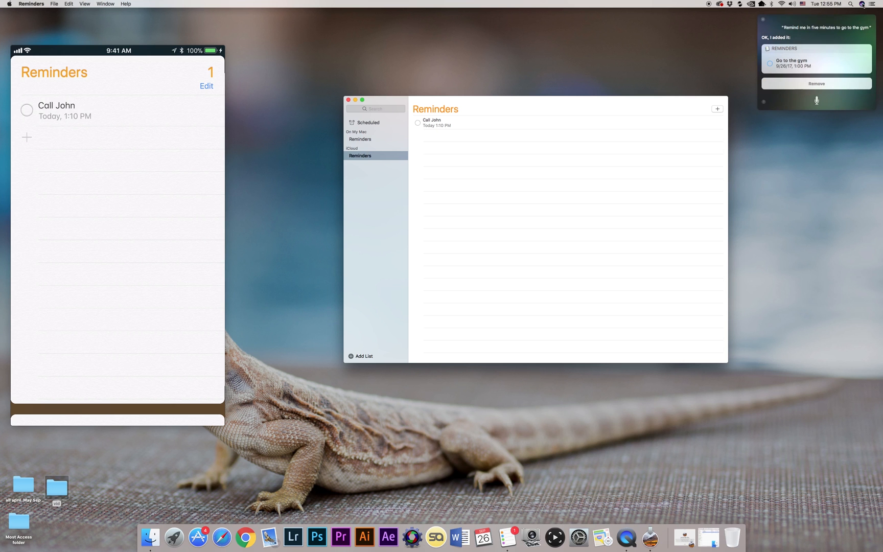
- Dismiss Siri and compare the On My Mac and iCloud lists to locate the gym reminder
{"action": "left_click", "coordinate": [455, 139]}
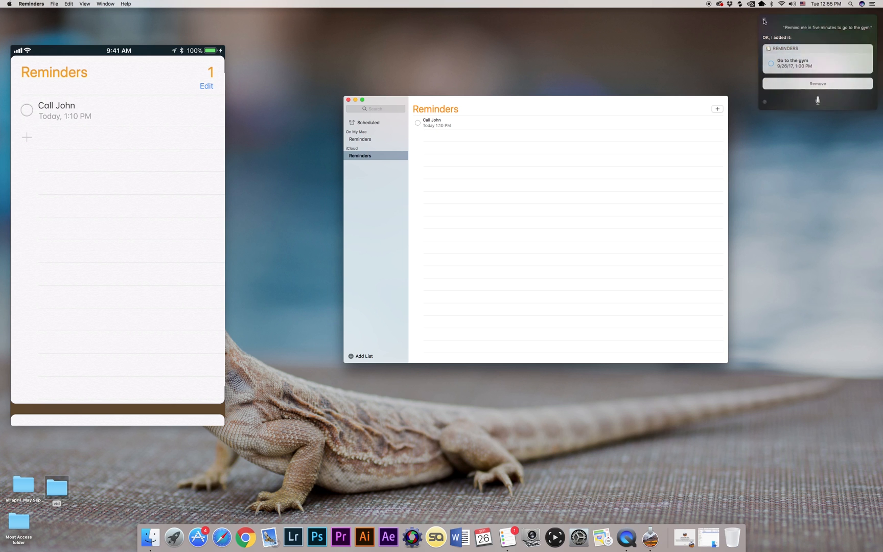
{"action": "left_click", "coordinate": [359, 140]}
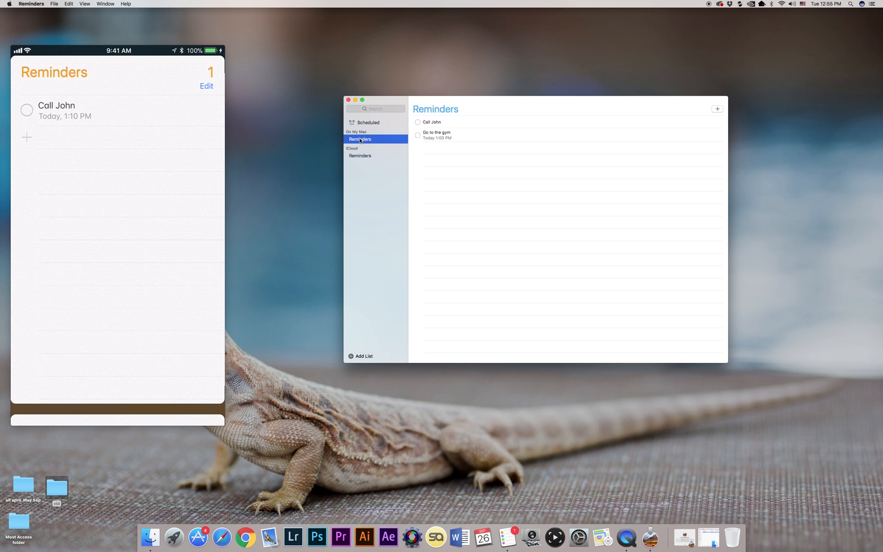
{"action": "left_click", "coordinate": [359, 156]}
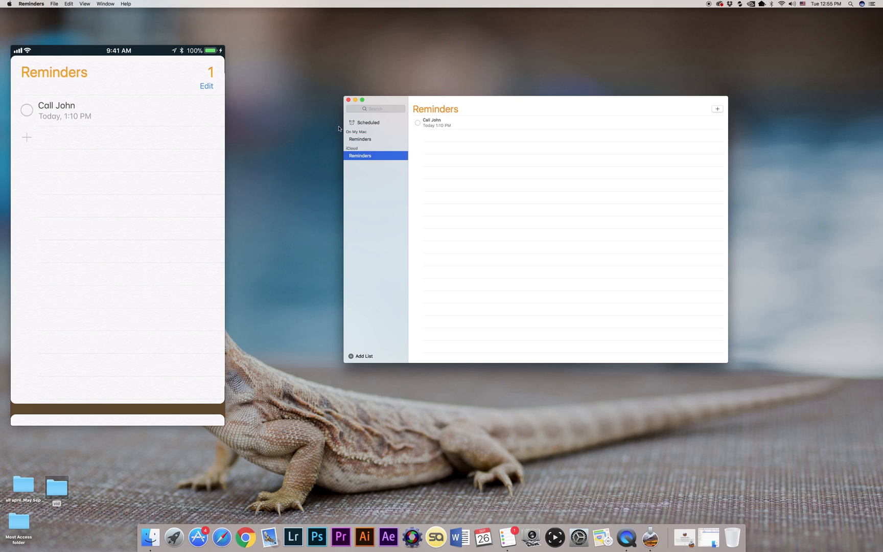
- Delete the On My Mac list with its gym reminder, then start a new Siri request
{"action": "left_click", "coordinate": [361, 140]}
{"action": "right_click", "coordinate": [361, 140]}
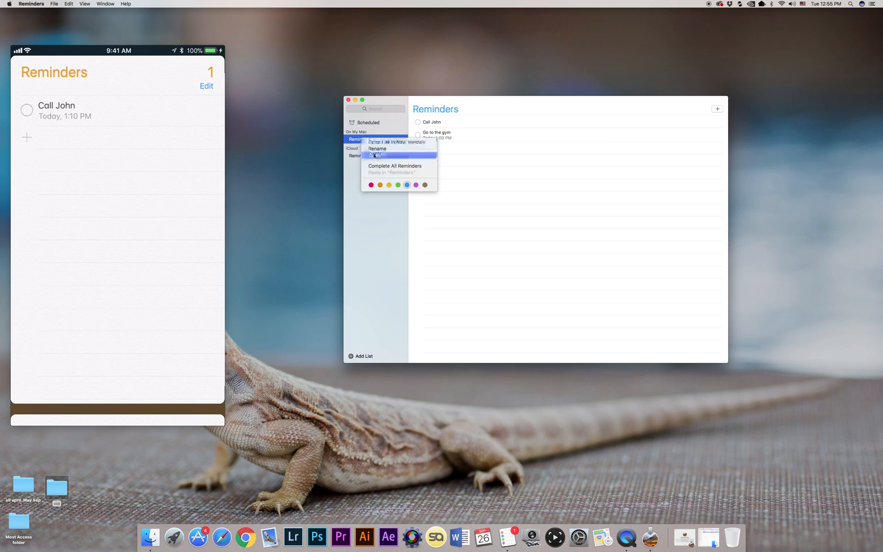
{"action": "left_click", "coordinate": [375, 154]}
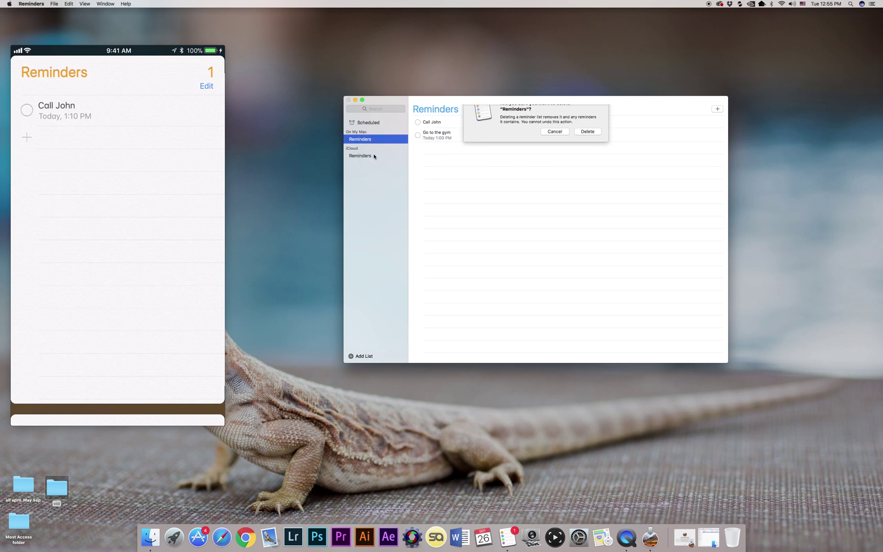
{"action": "left_click", "coordinate": [588, 132]}
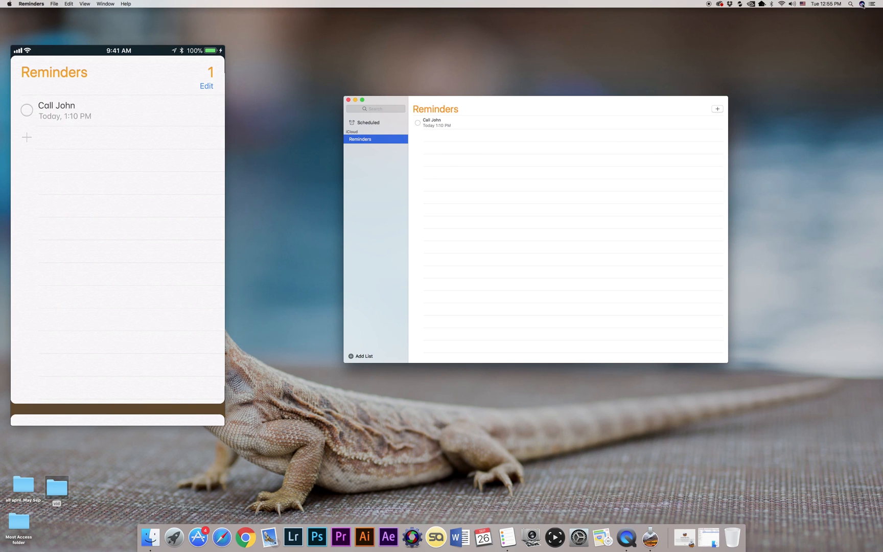
{"action": "left_click", "coordinate": [863, 4]}
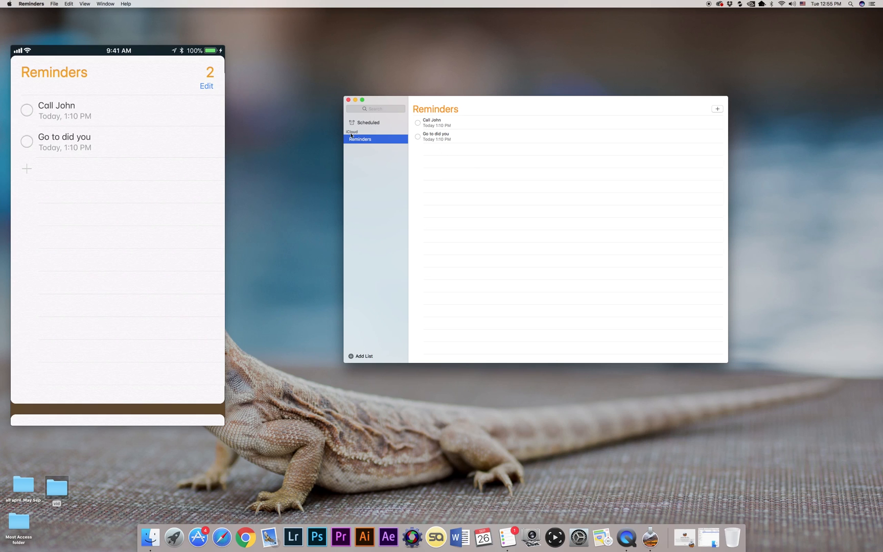
{"action": "mouse_move", "coordinate": [117, 242]}
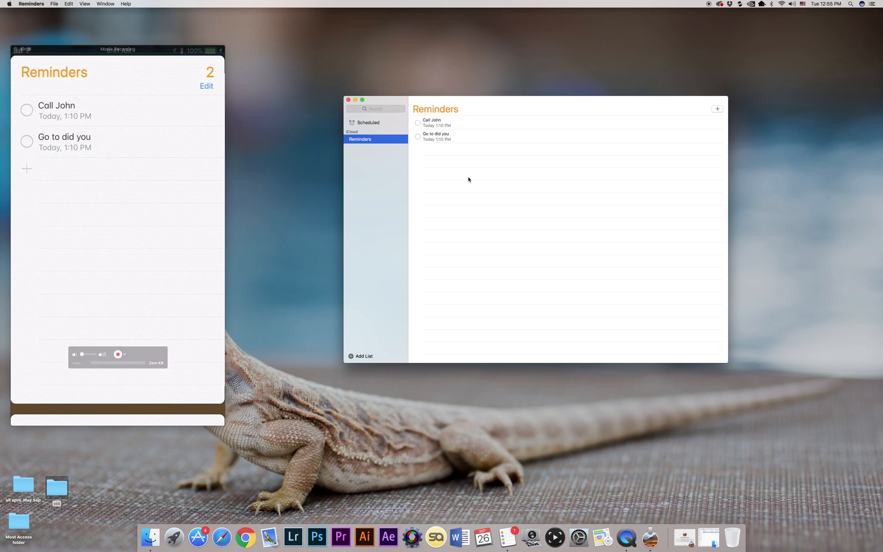
- Rename the misheard 'Go to did you' reminder to 'Go to the gym in 10 minutes'
{"action": "left_click", "coordinate": [445, 135]}
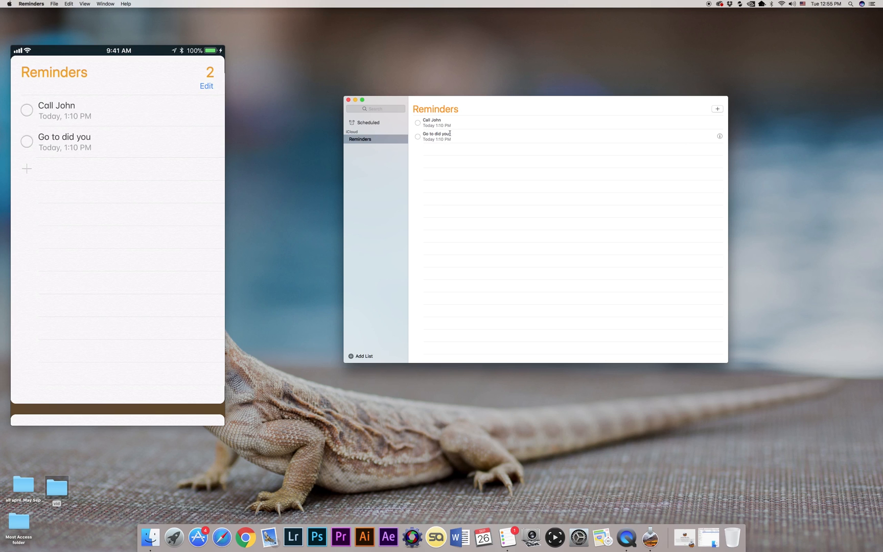
{"action": "left_click_drag", "start_coordinate": [450, 134], "coordinate": [423, 134]}
{"action": "type", "text": "Go the gy"}
{"action": "type", "text": "m in 10 minut"}
{"action": "type", "text": "es"}
{"action": "key", "text": "Return"}
{"action": "left_click", "coordinate": [41, 167]}
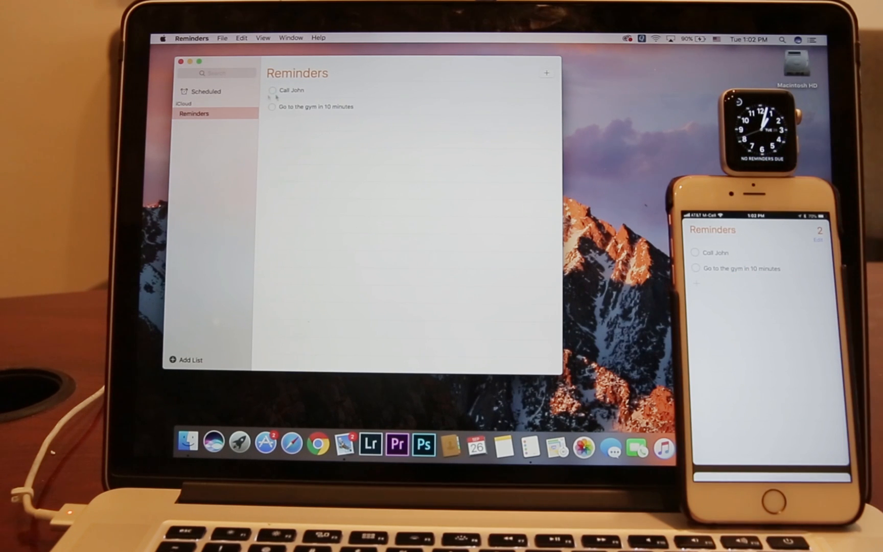
{"action": "left_click", "coordinate": [217, 94]}
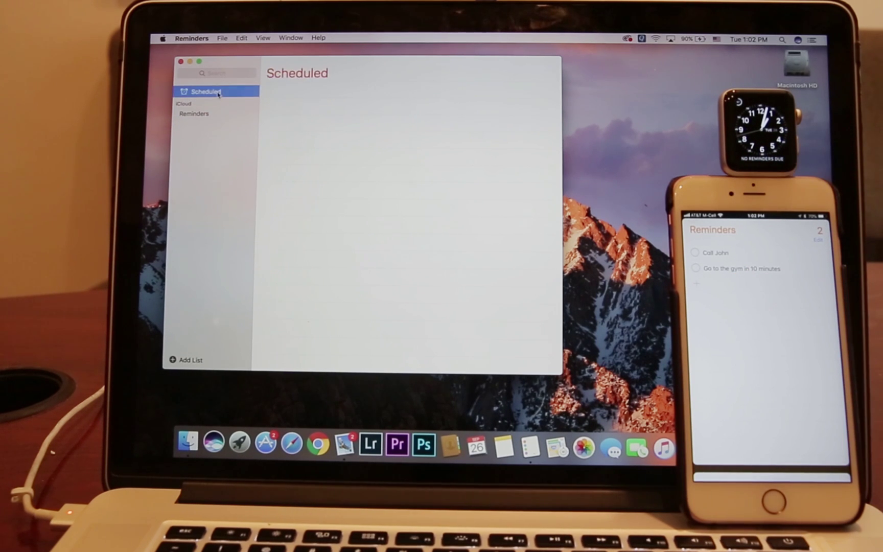
{"action": "left_click", "coordinate": [204, 116]}
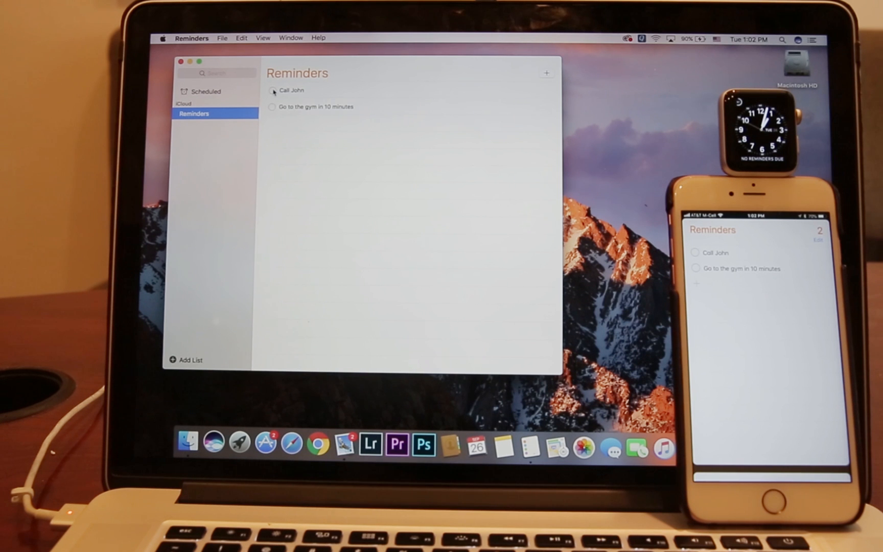
- Complete Call John and give 'Go to the gym in 10 minutes' an On a Day alert for today at 2:00 PM
{"action": "left_click", "coordinate": [273, 91]}
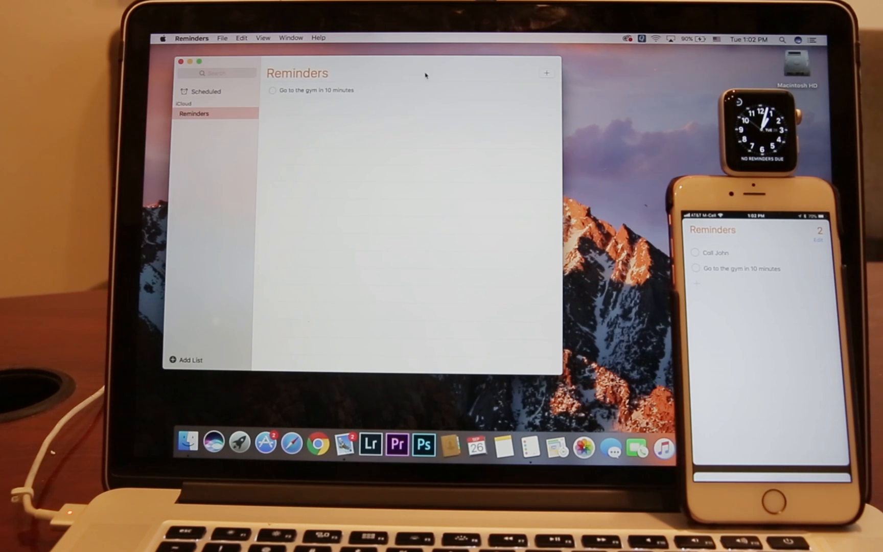
{"action": "mouse_move", "coordinate": [408, 90]}
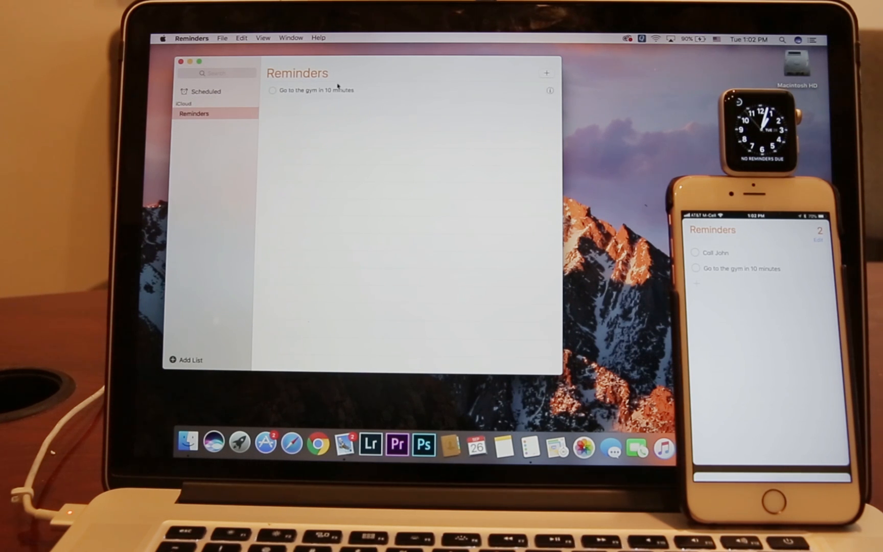
{"action": "left_click", "coordinate": [551, 91]}
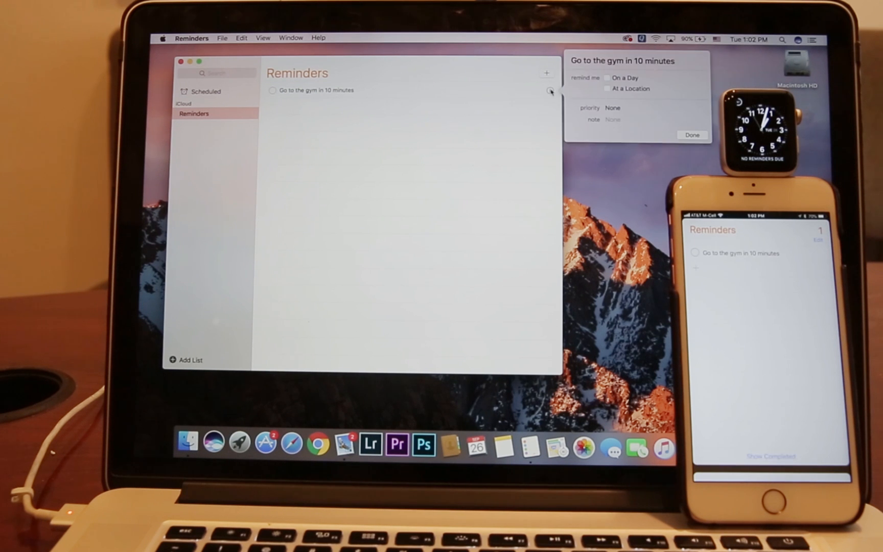
{"action": "left_click", "coordinate": [608, 78]}
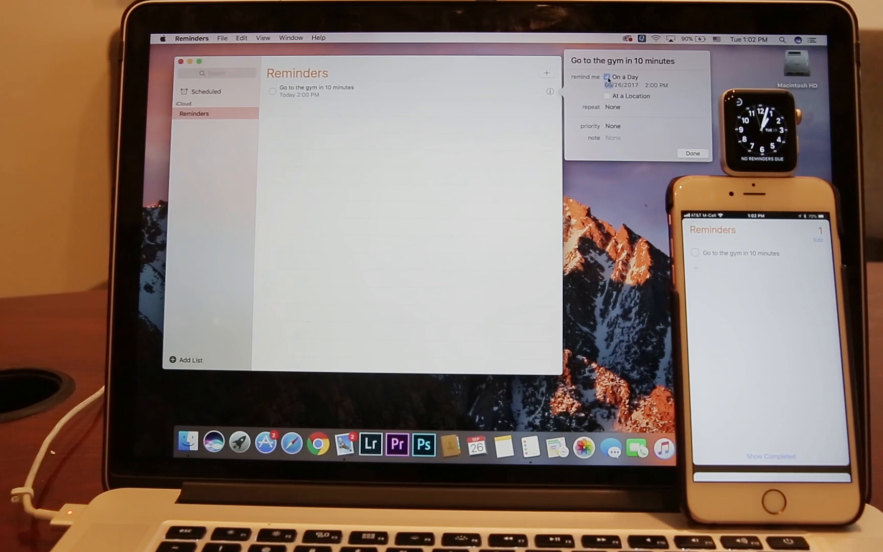
{"action": "left_click", "coordinate": [691, 154]}
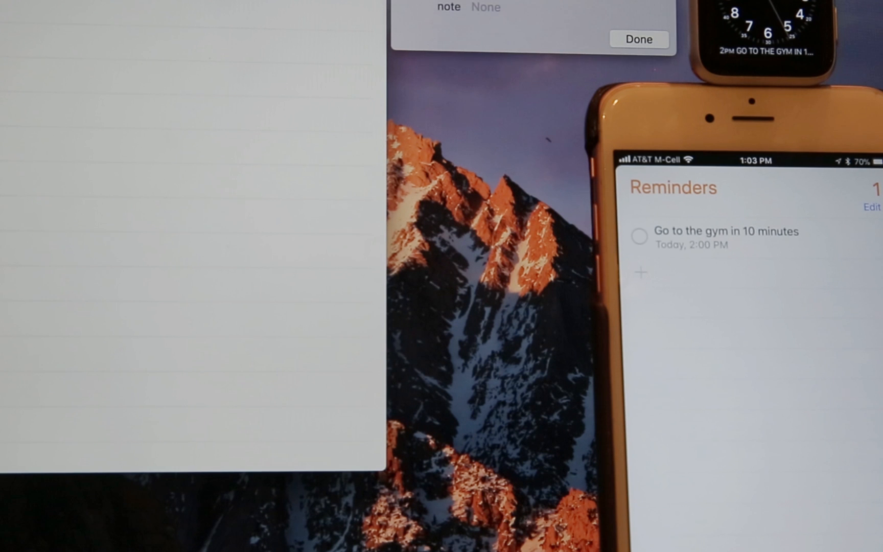
- Remove the On a Day due time from 'Go to the gym in 10 minutes' and confirm the details
{"action": "left_click", "coordinate": [635, 5]}
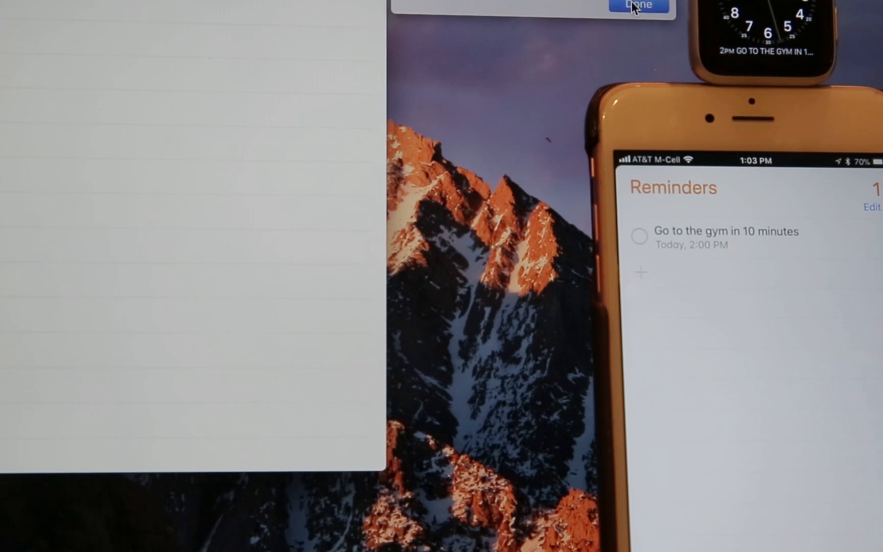